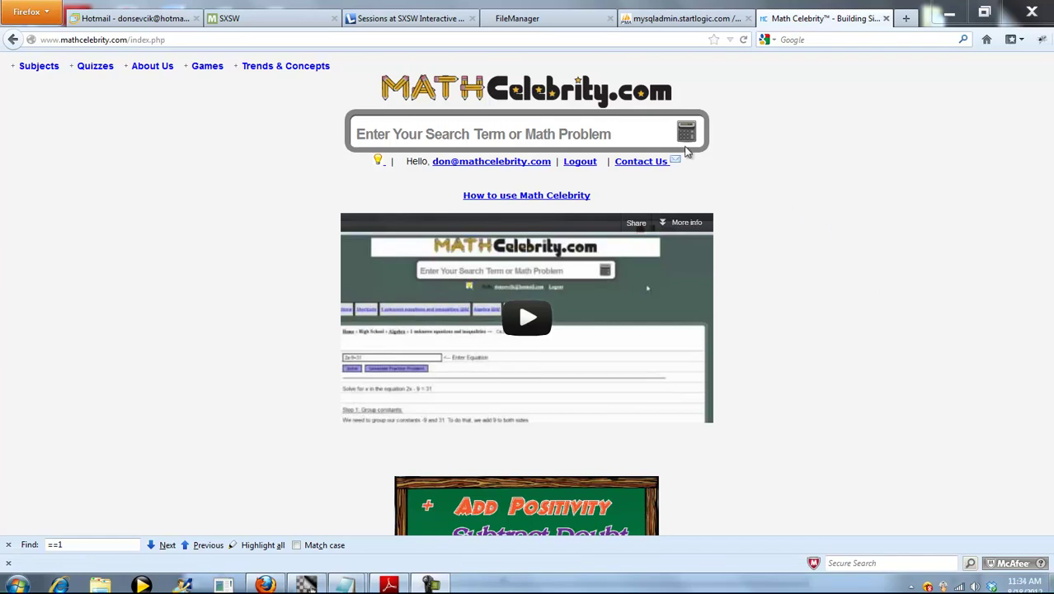
# Type 'euclid' in the search box and settle on the 'euclids algorithm' suggestion
pyautogui.click(649, 136)
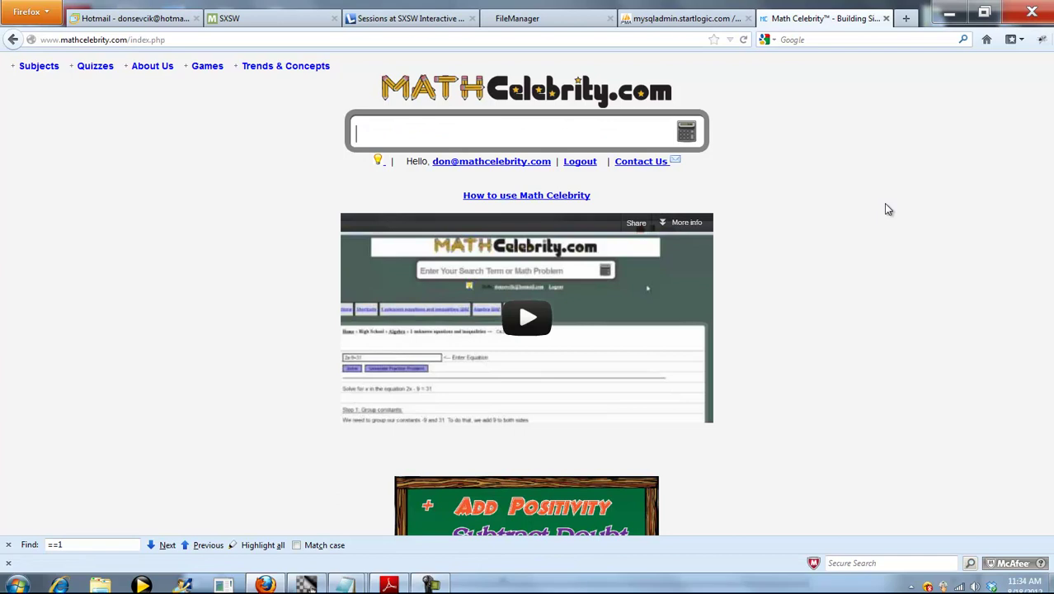
pyautogui.write('euclid')
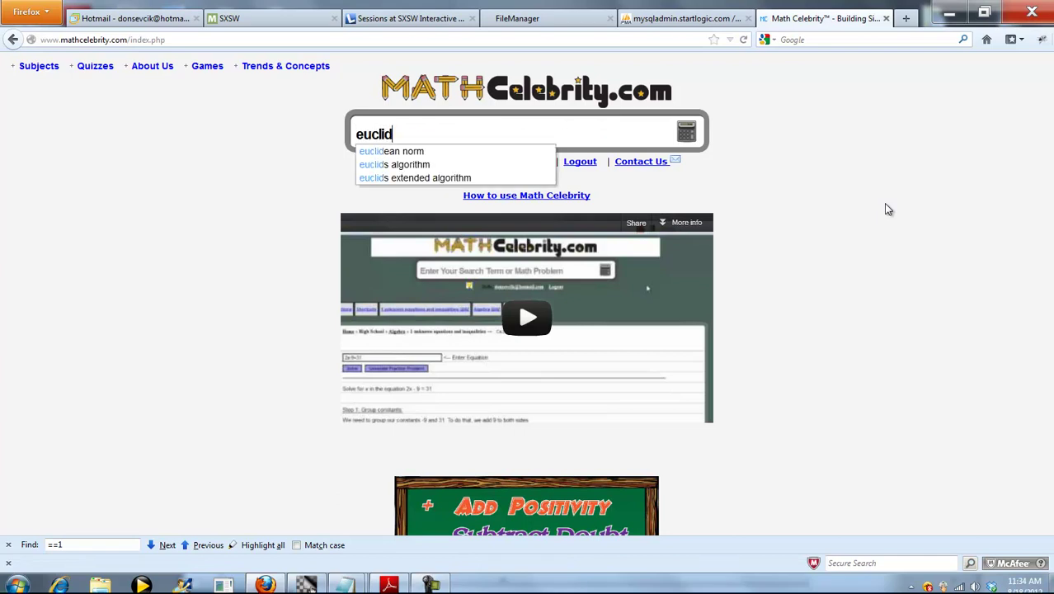
pyautogui.press('Down')
pyautogui.press('Down')
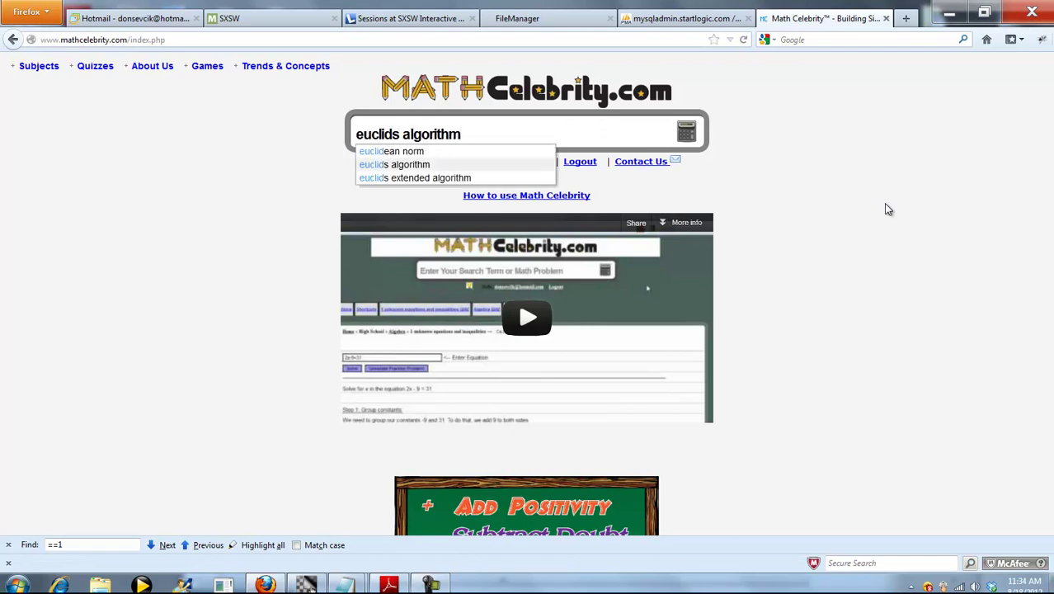
pyautogui.press('Down')
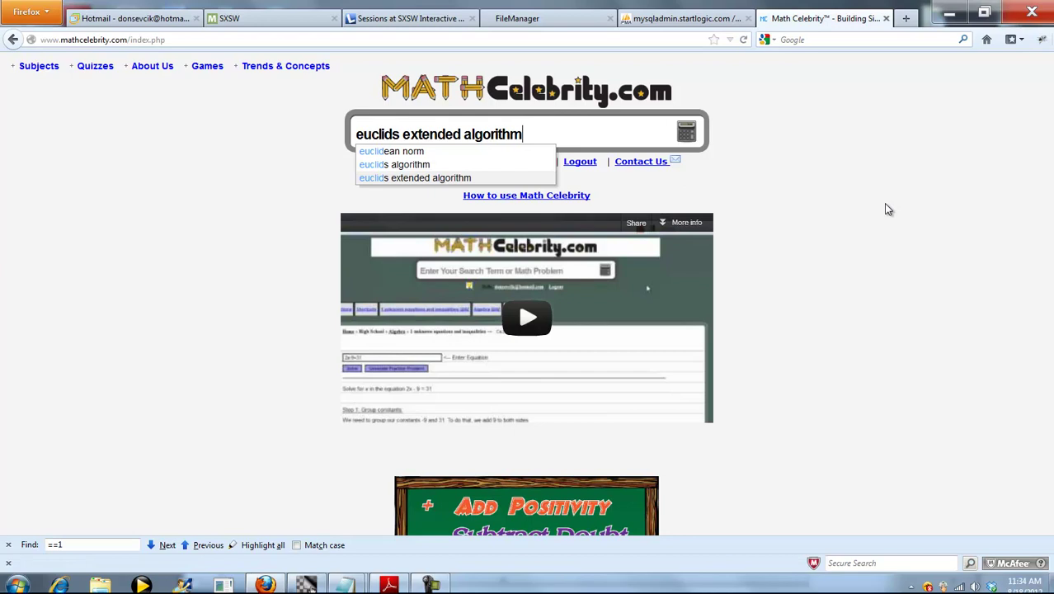
pyautogui.press('Up')
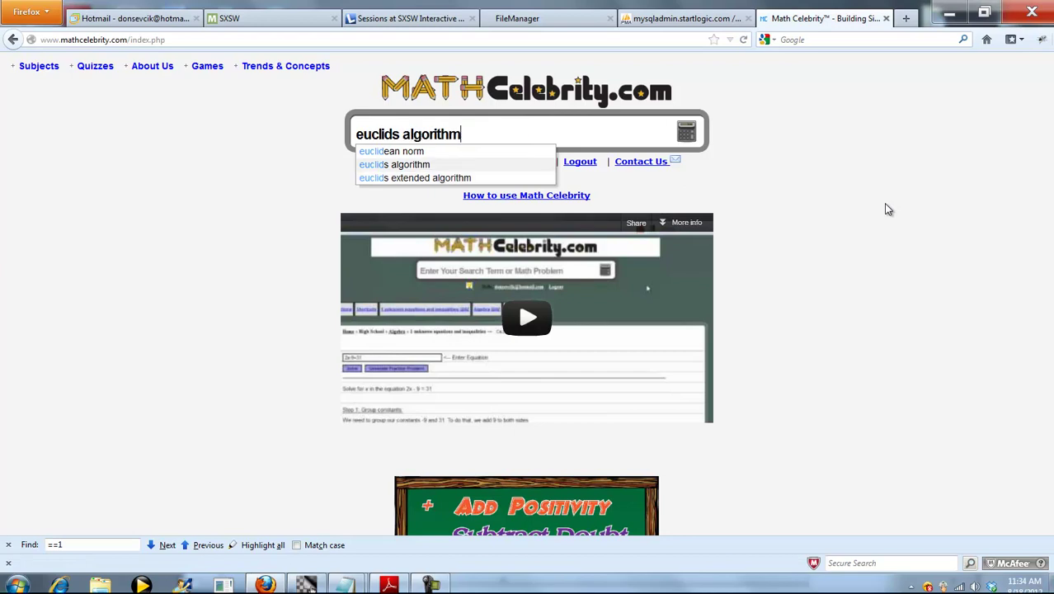
# Extend the query to 'euclids algorithm for 14 and 90', briefly trying then removing 'extended'
pyautogui.write('for 14 and 90')
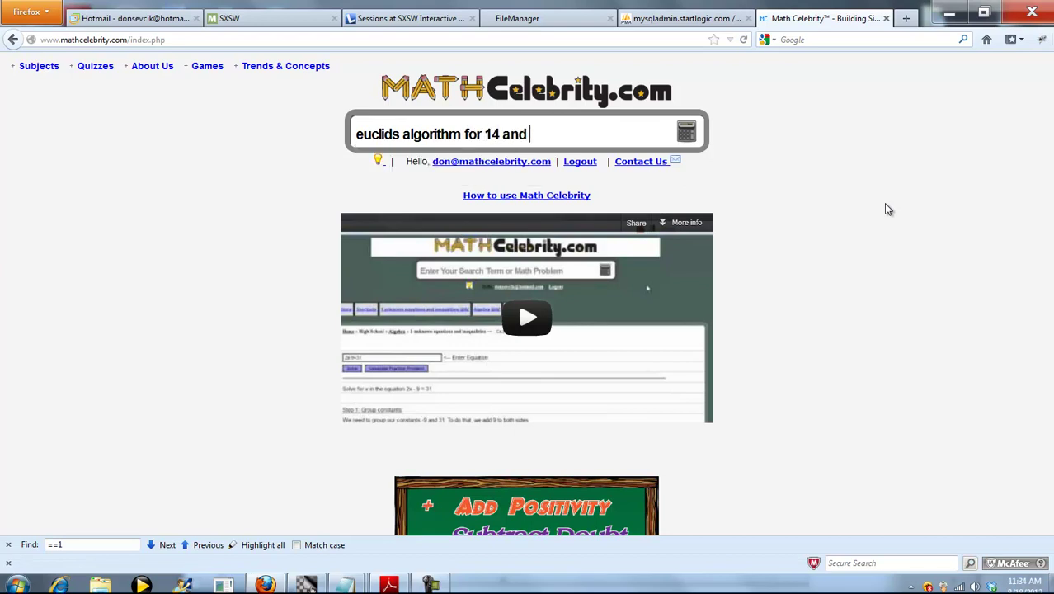
pyautogui.click(401, 134)
pyautogui.write('extended')
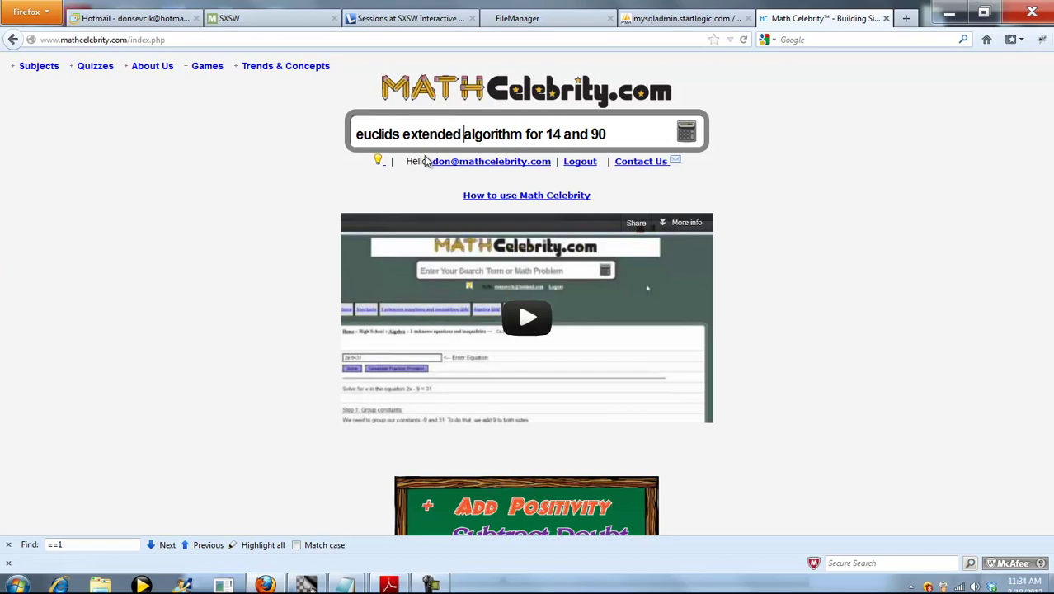
pyautogui.hotkey('ctrl', 'shift', 'Left')
pyautogui.press('BackSpace')
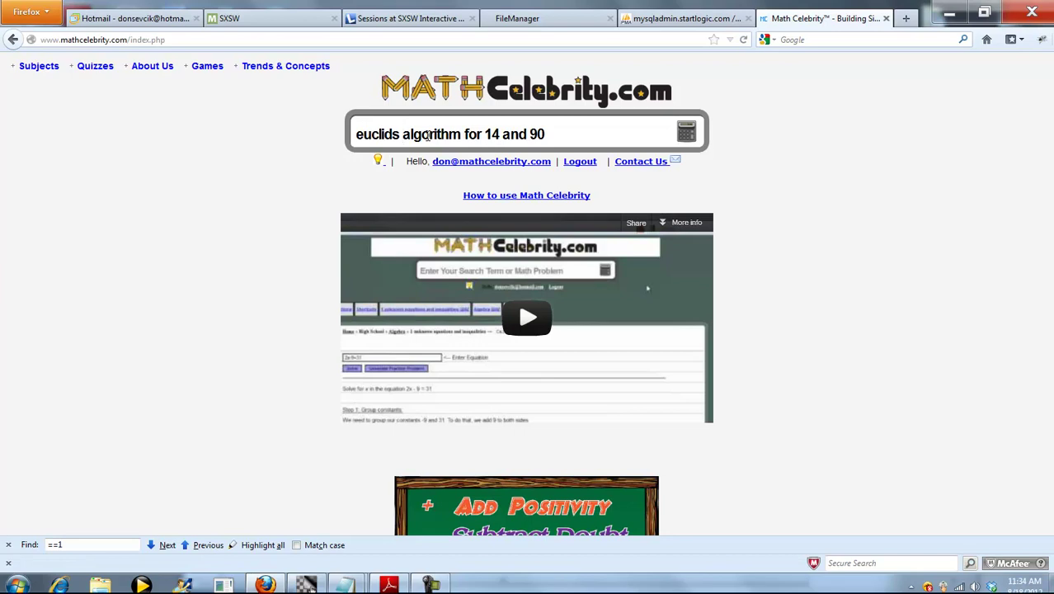
pyautogui.click(611, 134)
pyautogui.press('Return')
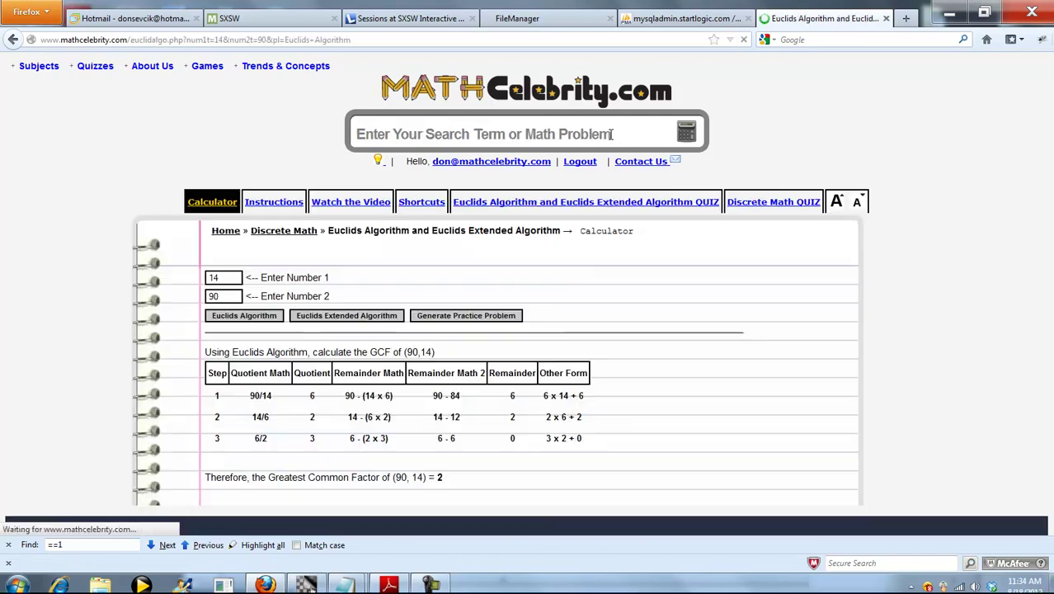
pyautogui.click(837, 204)
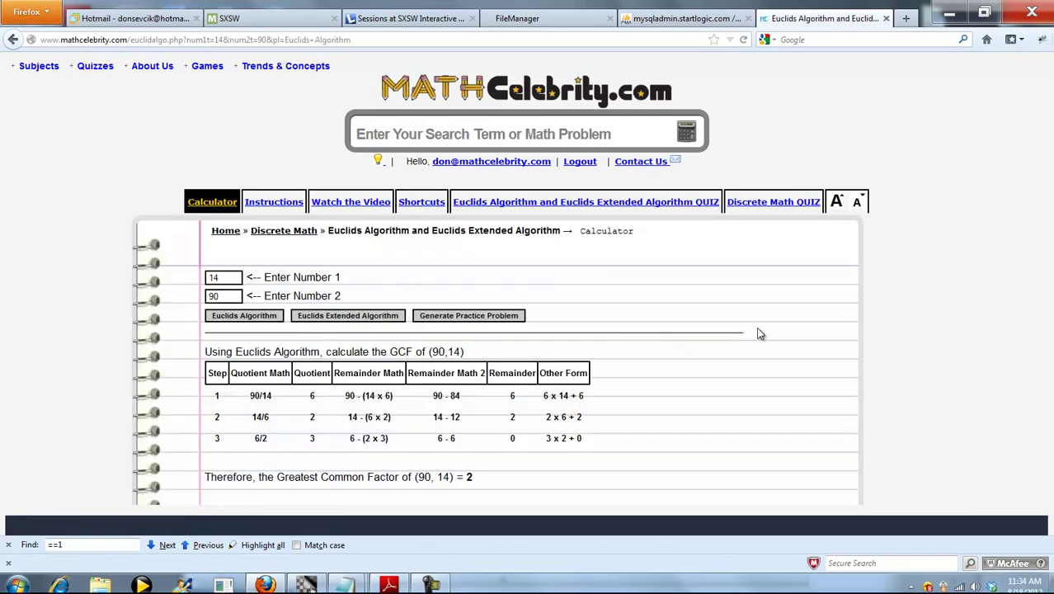
pyautogui.scroll(-2, 759, 330)
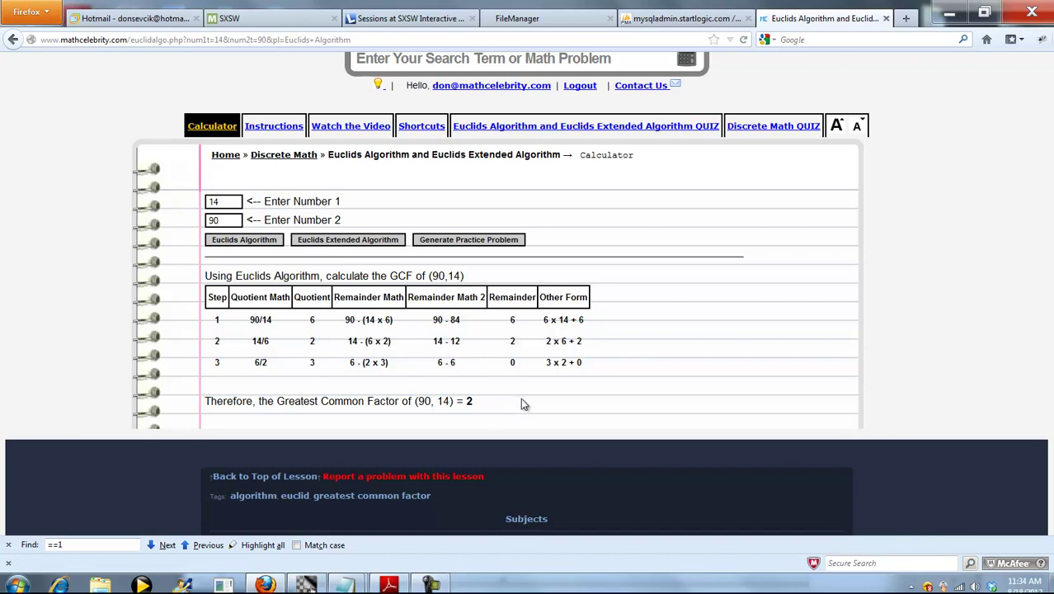
pyautogui.moveTo(522, 402); pyautogui.dragTo(222, 249)
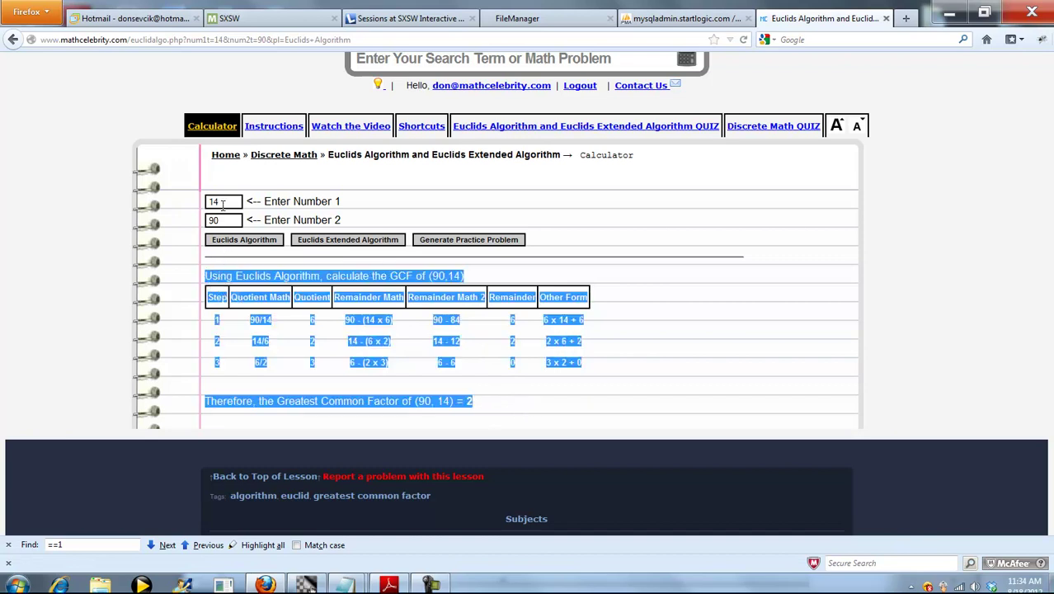
pyautogui.click(597, 325)
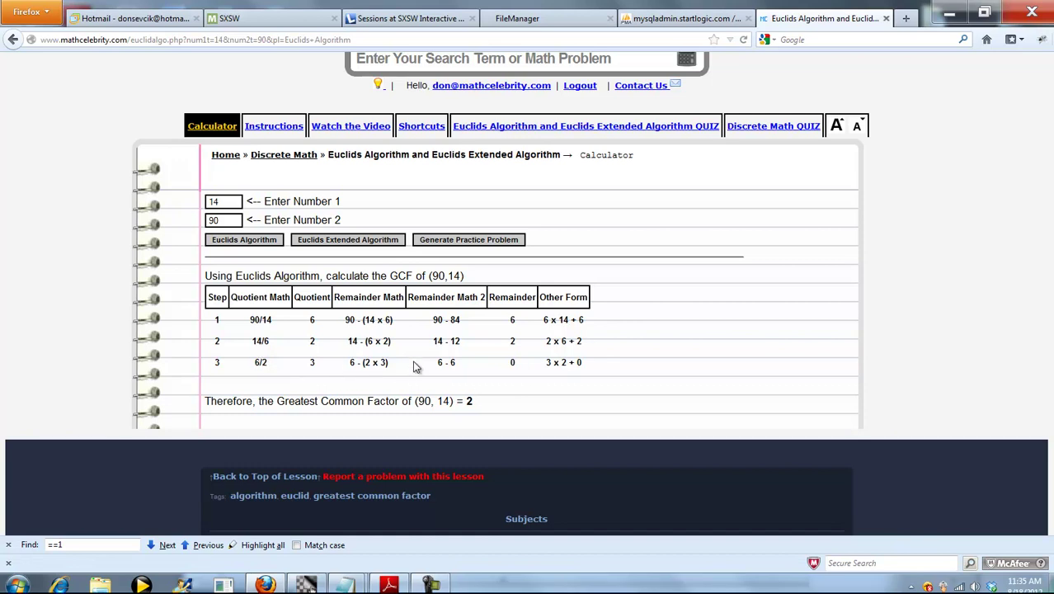
pyautogui.doubleClick(511, 343)
pyautogui.click(514, 344)
pyautogui.doubleClick(260, 363)
pyautogui.click(478, 367)
# Run the extended algorithm on 14 and 90 and enlarge the page text
pyautogui.click(338, 243)
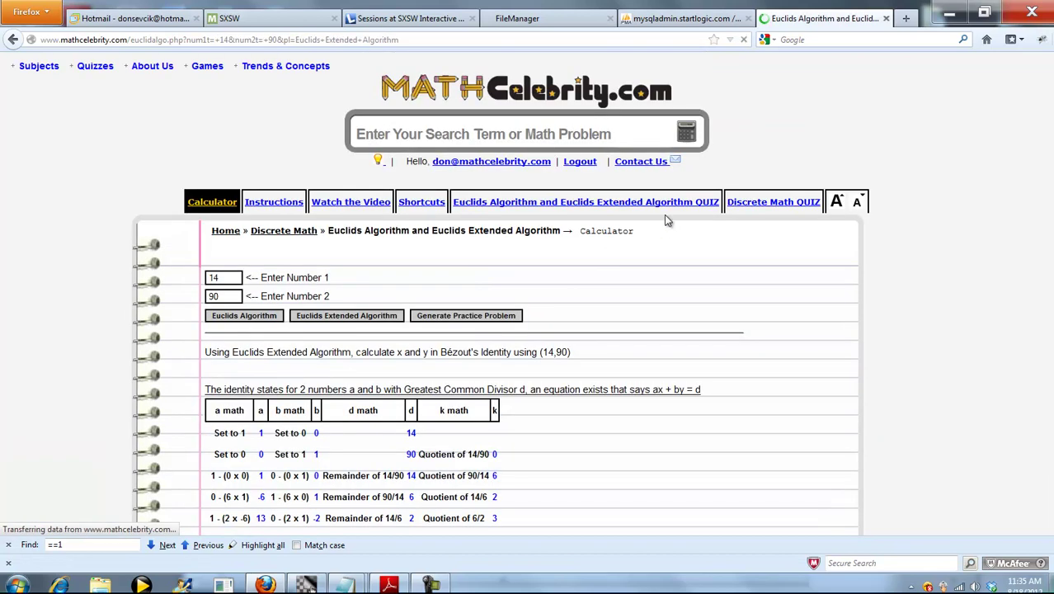
pyautogui.click(837, 203)
pyautogui.scroll(-3, 631, 400)
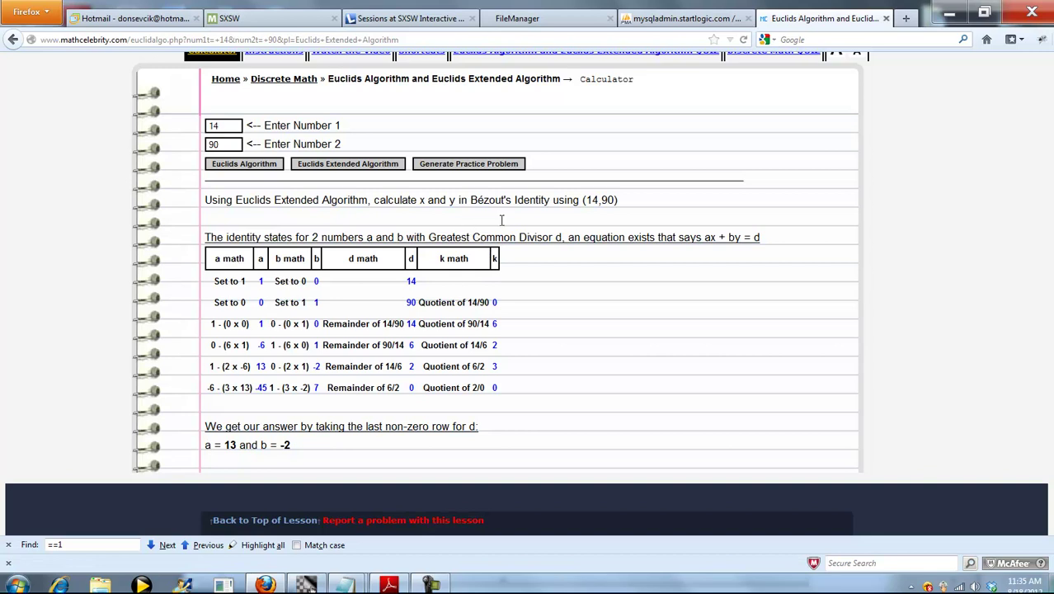
# Highlight ax + by, the 90, the 0 - (6 x 1) row and the answer a = 13, b = -2
pyautogui.doubleClick(722, 236)
pyautogui.click(756, 238)
pyautogui.doubleClick(409, 304)
pyautogui.click(427, 300)
pyautogui.moveTo(202, 350); pyautogui.dragTo(474, 341)
pyautogui.click(389, 350)
pyautogui.doubleClick(410, 387)
pyautogui.moveTo(300, 449); pyautogui.dragTo(226, 446)
pyautogui.click(226, 446)
# Generate practice problems until one uses the numbers 171 and 18
pyautogui.click(469, 164)
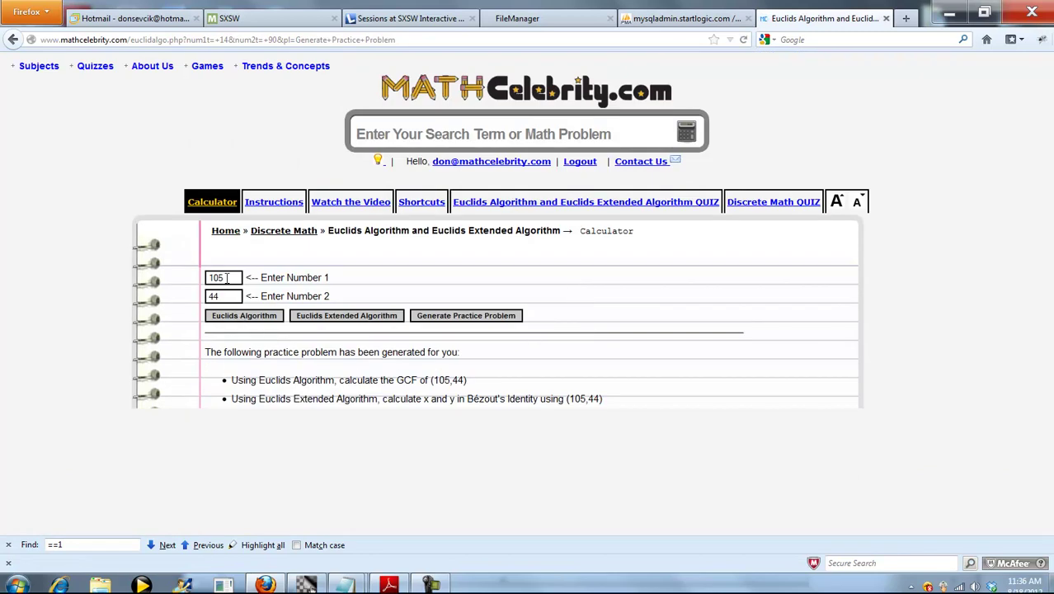
pyautogui.click(454, 317)
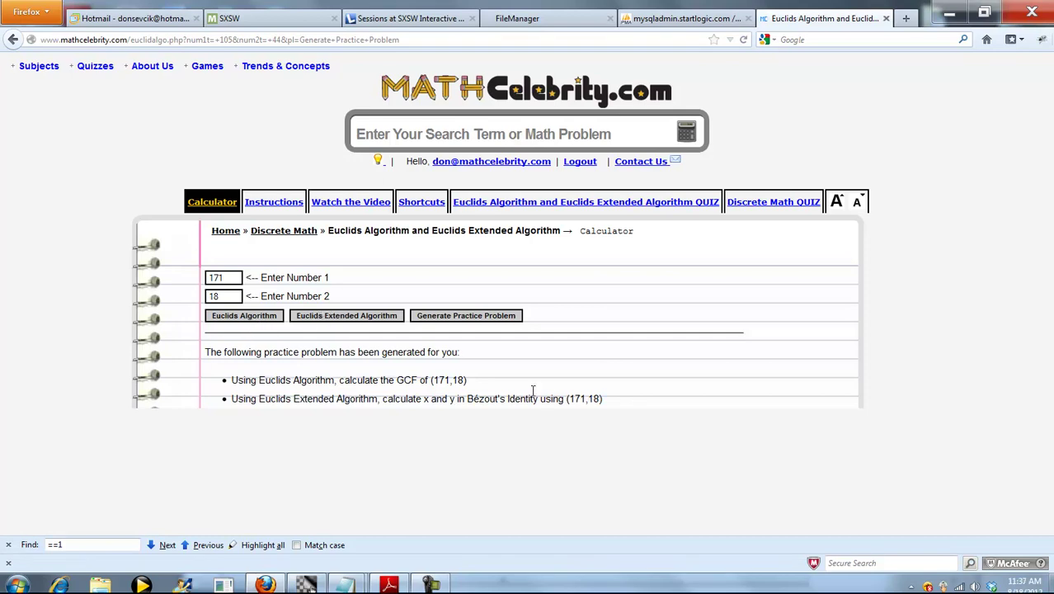
# Solve the 171 and 18 practice problem with Euclid's algorithm, giving a GCF of 9
pyautogui.click(257, 320)
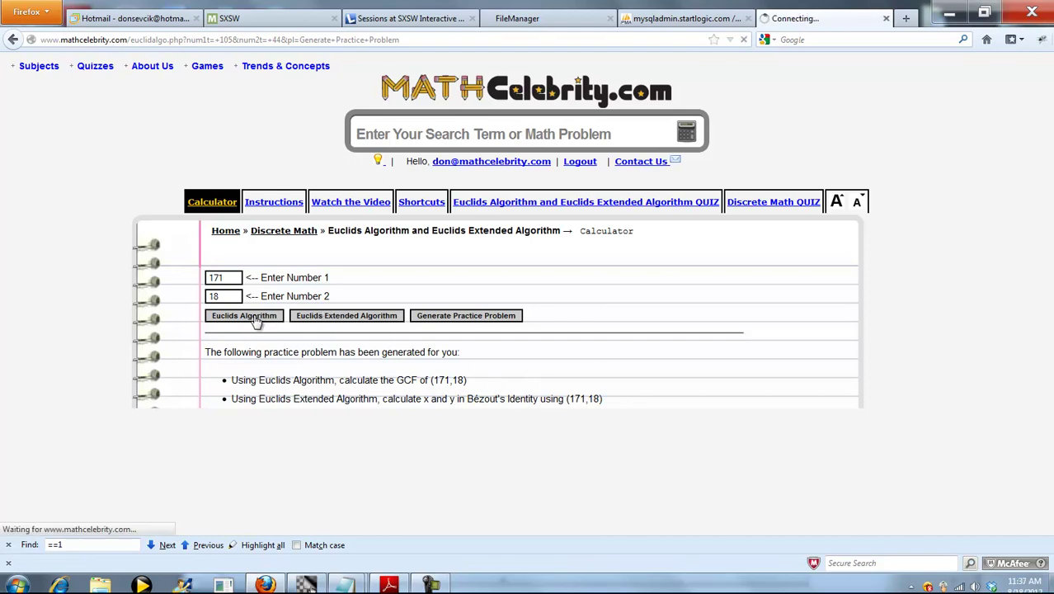